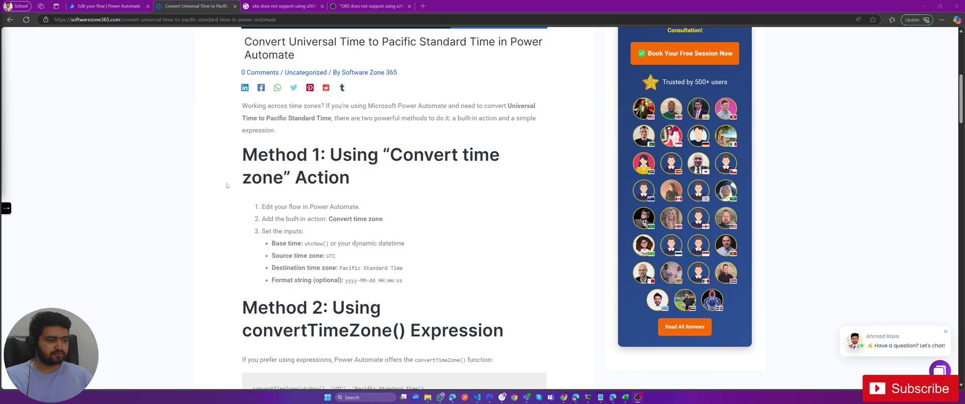
- Copy the action name "Convert time zone" from the Method 1 instructions in the article
drag(243, 157, 321, 162)
scroll(326, 168, down, 1)
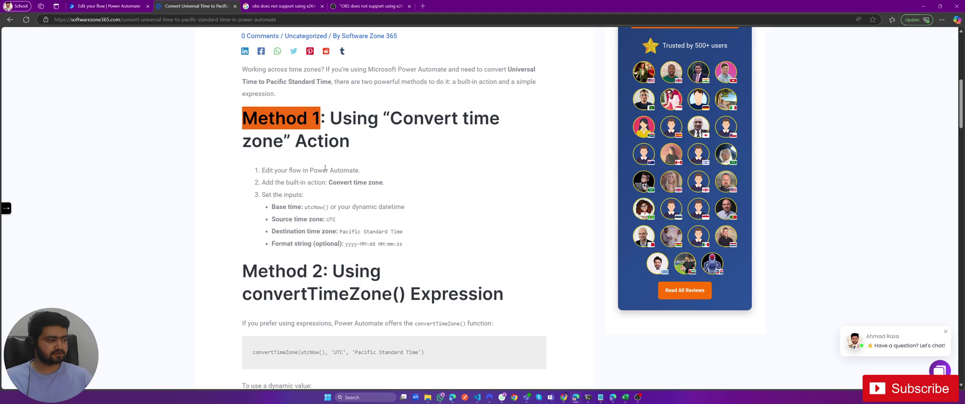
click(330, 182)
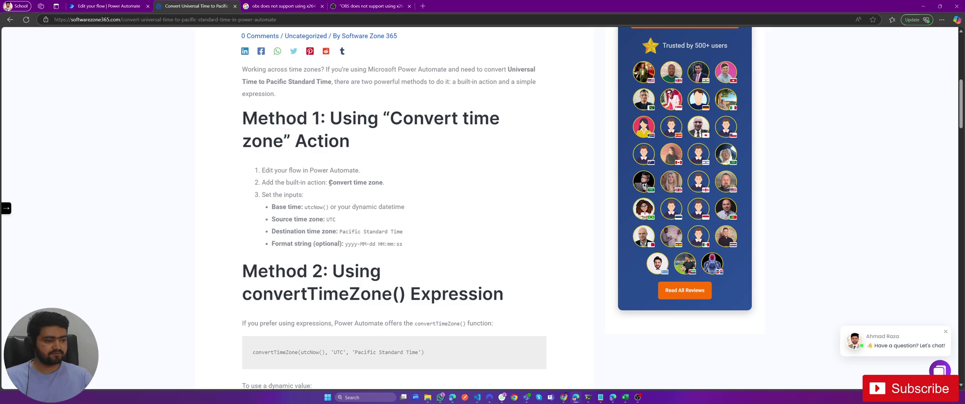
drag(329, 183, 383, 182)
key(ctrl+c)
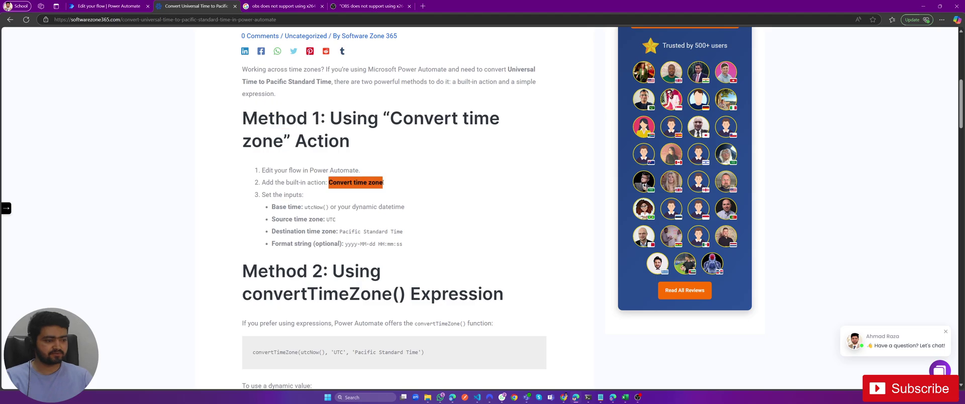
- Switch to the Power Automate flow and add the Date Time action Convert time zone after the manual trigger
key(ctrl+shift+Tab)
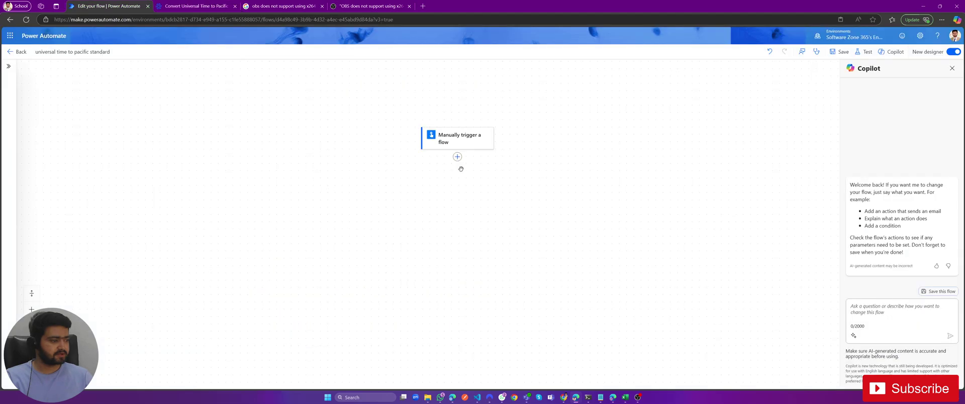
drag(461, 169, 454, 163)
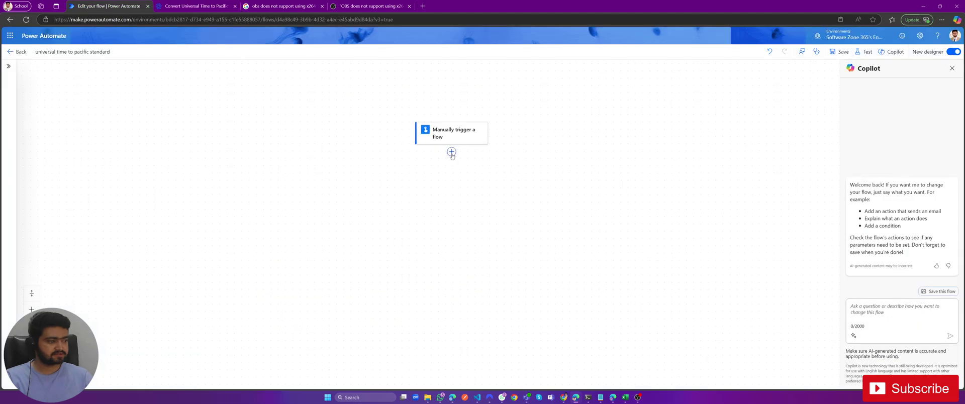
click(451, 151)
key(ctrl+v)
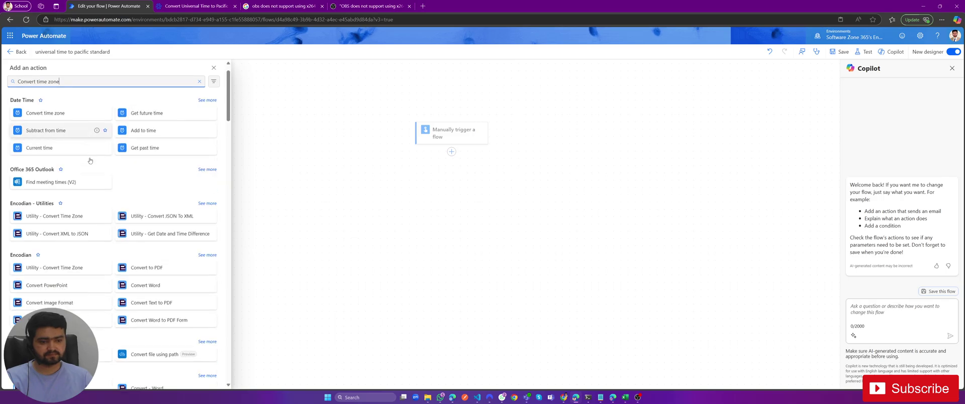
scroll(76, 161, down, 1)
scroll(50, 151, up, 1)
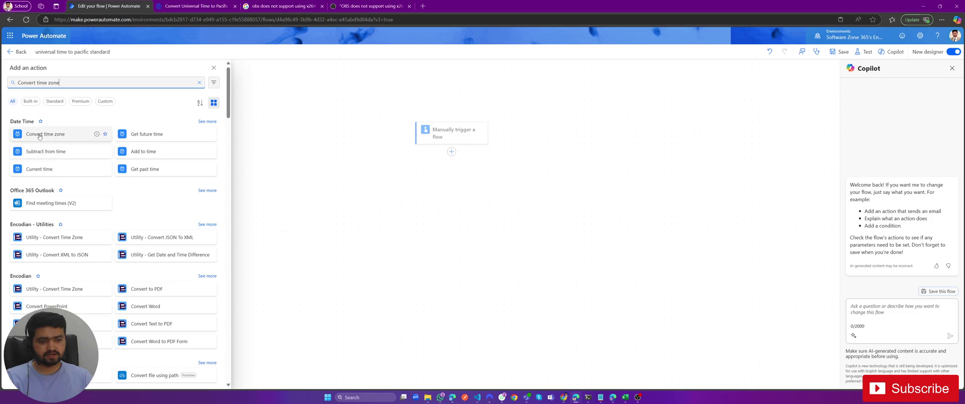
click(46, 136)
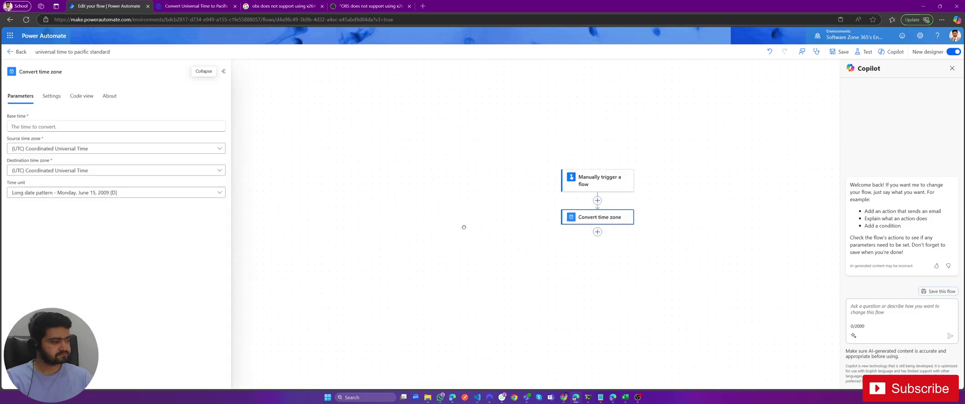
- Set the Convert time zone action's base time to the expression utcNow()
click(27, 125)
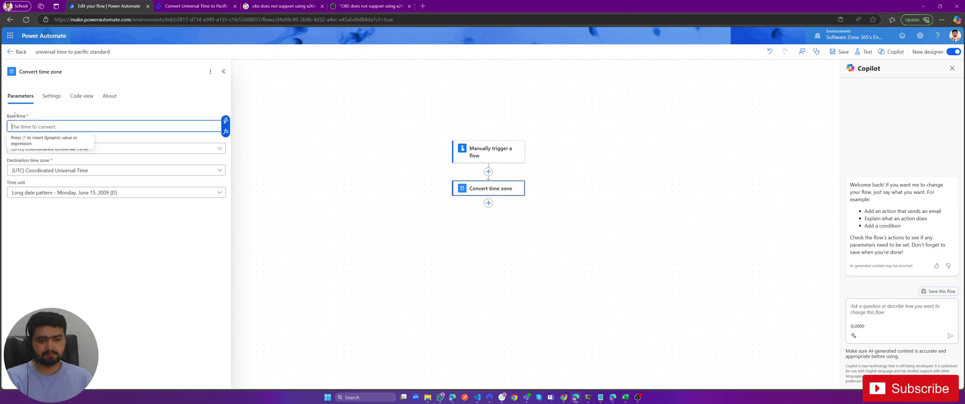
click(227, 133)
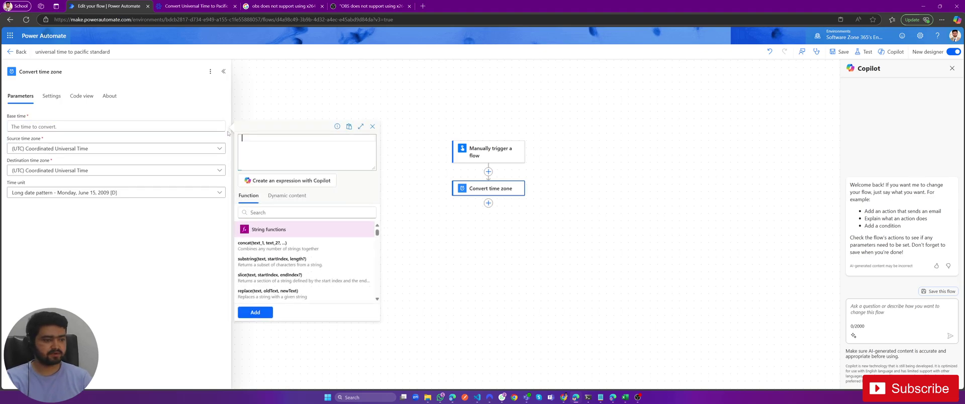
text(utcNow())
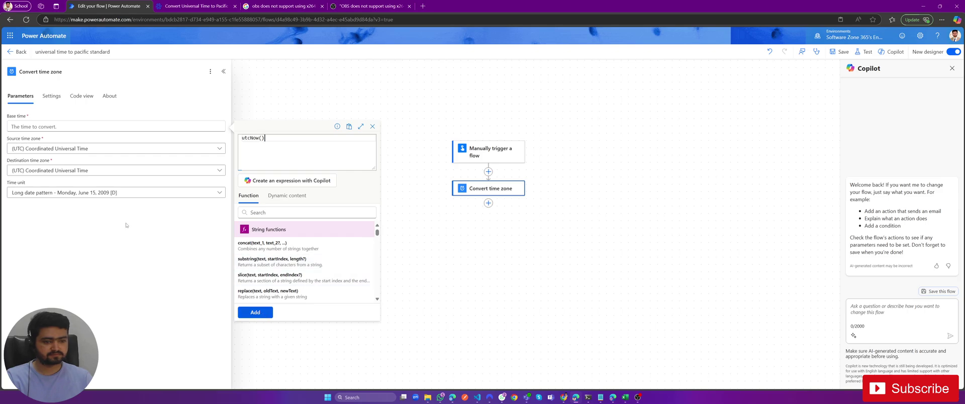
click(265, 312)
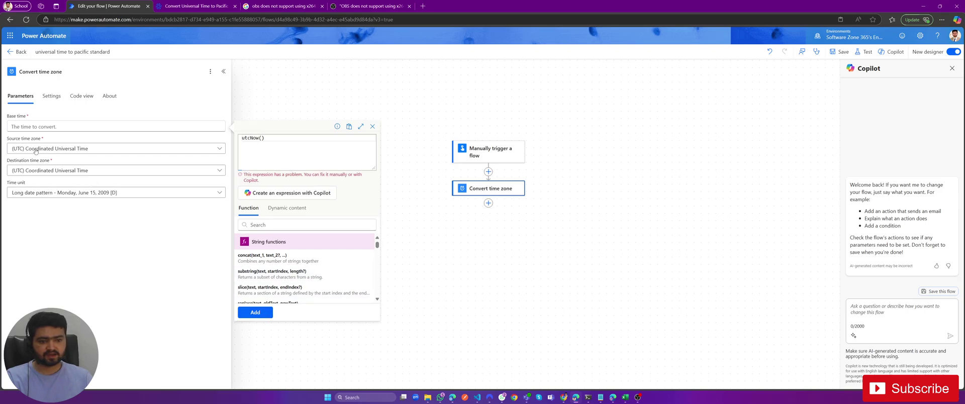
click(256, 313)
- Set the source time zone to (UTC) Coordinated Universal Time and the destination to (UTC-08:00) Pacific Time (US & Canada)
click(59, 149)
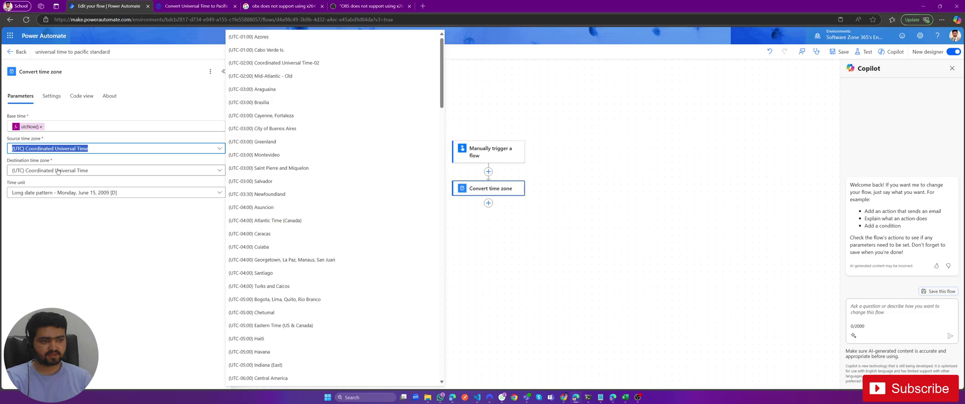
text(uni)
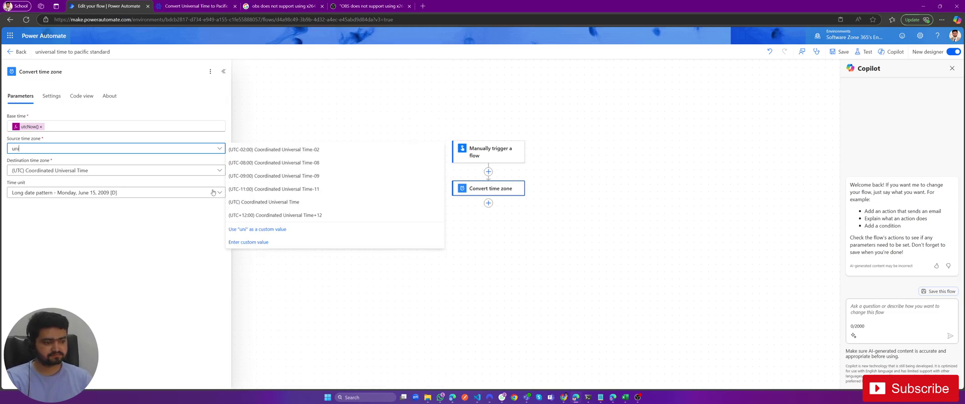
click(236, 202)
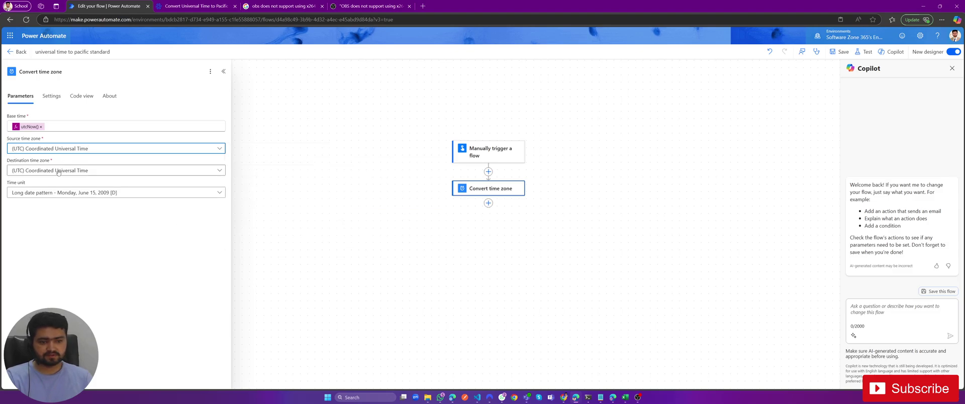
click(59, 170)
text(paci)
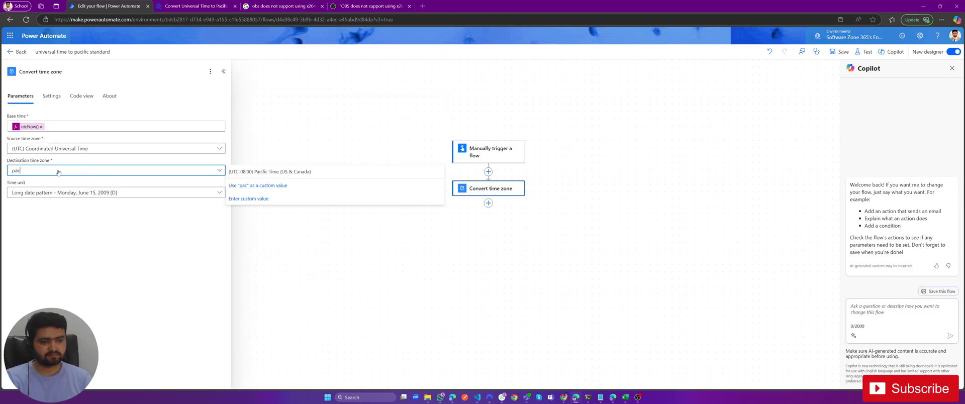
click(231, 172)
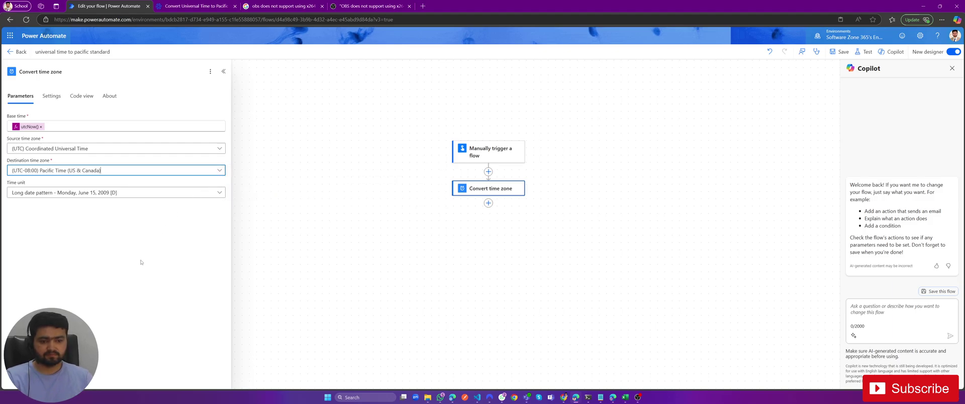
- Set the action's time unit to Full date/time pattern (long time) and close its settings
click(42, 196)
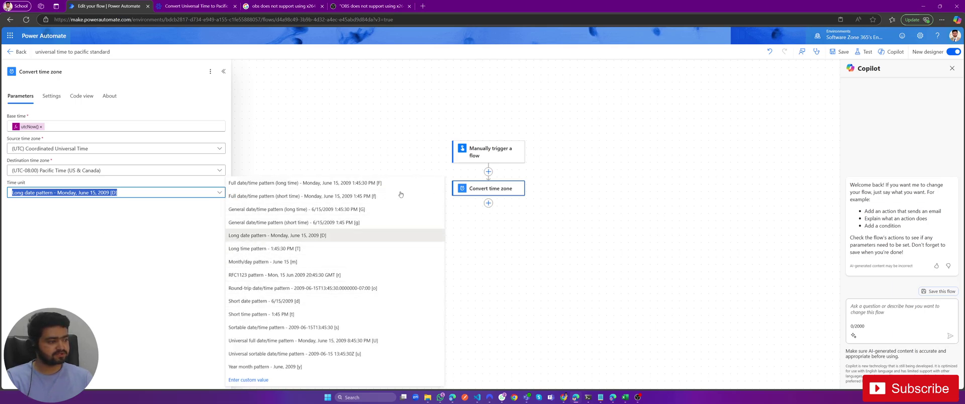
click(256, 185)
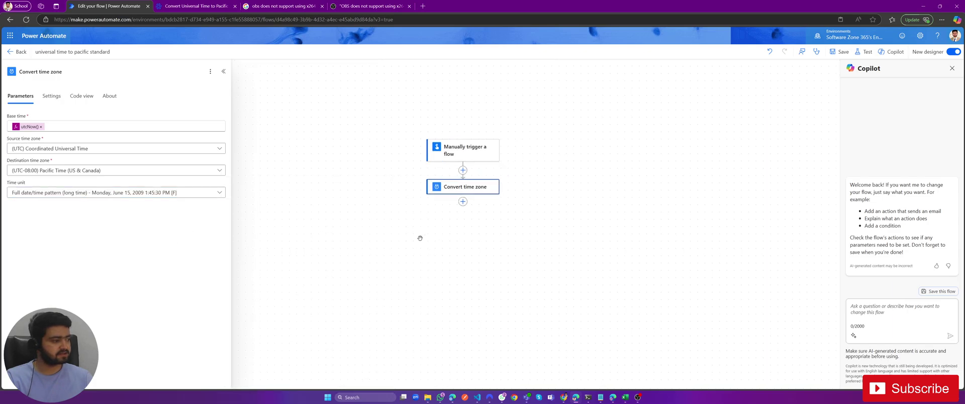
click(420, 237)
- Save the flow and run a manual test of it
click(864, 52)
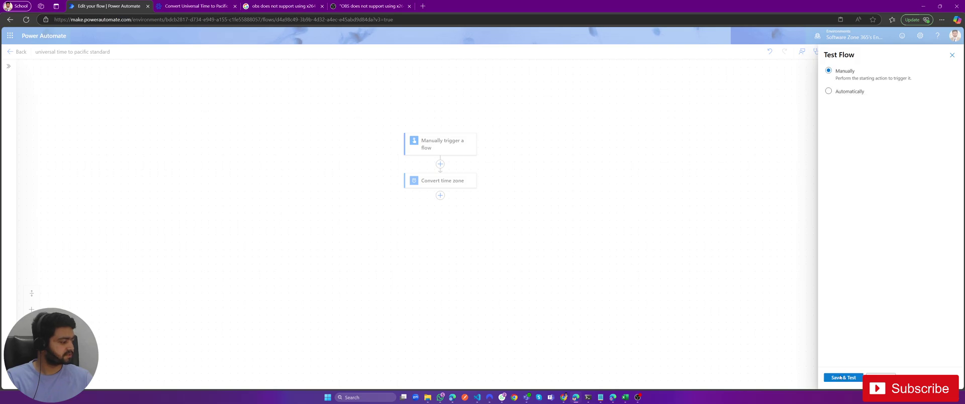
click(840, 378)
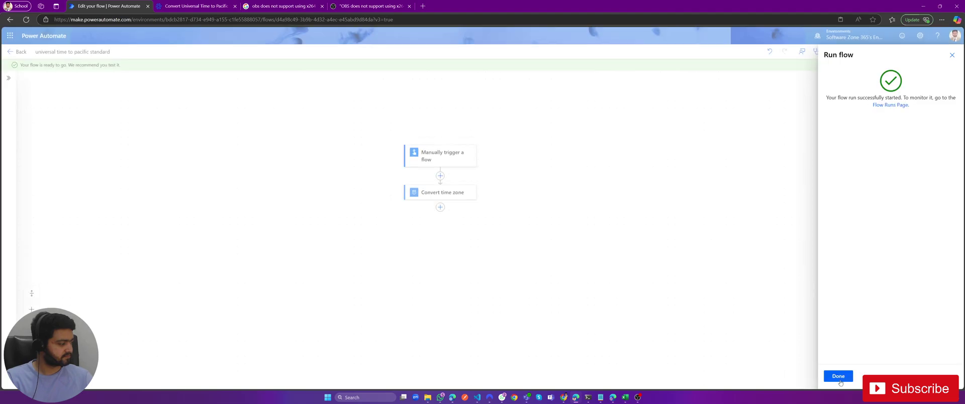
click(838, 378)
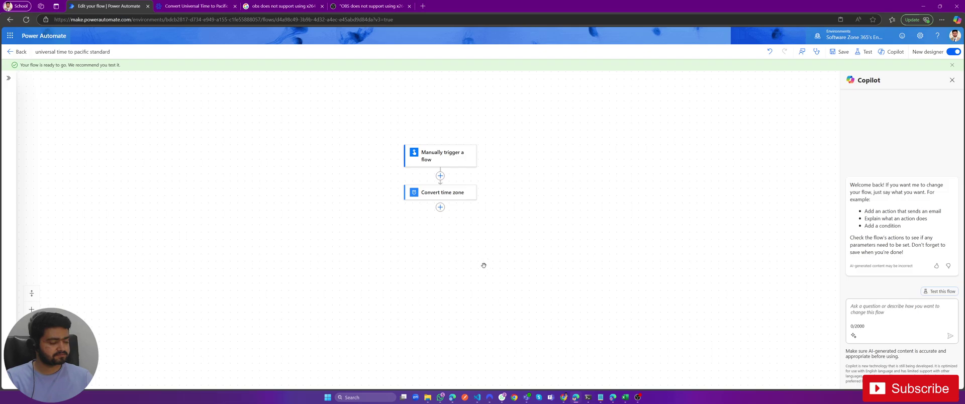
- Examine the Convert time zone action's run details, comparing its base time, converted time and local start time
click(431, 192)
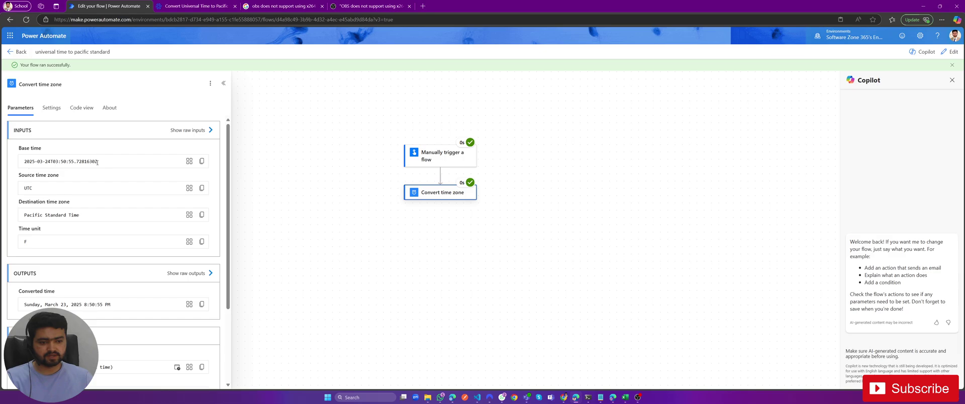
mouse_move(97, 161)
mouse_down()
mouse_move(23, 161)
mouse_move(82, 162)
mouse_up()
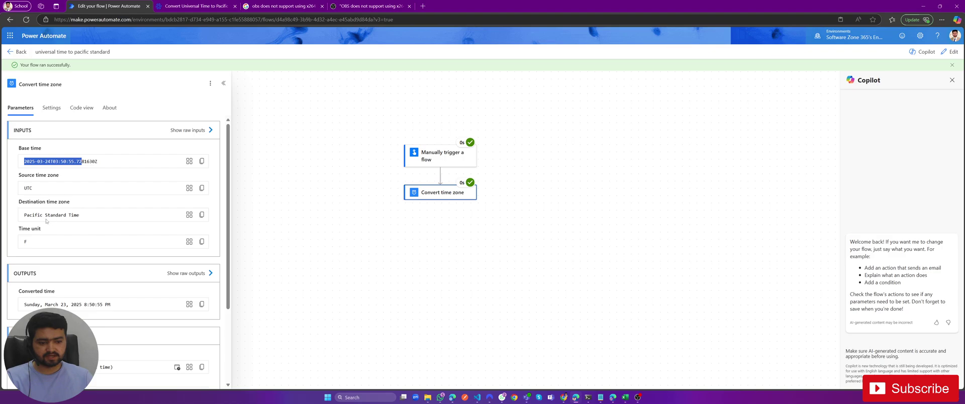
scroll(74, 305, down, 2)
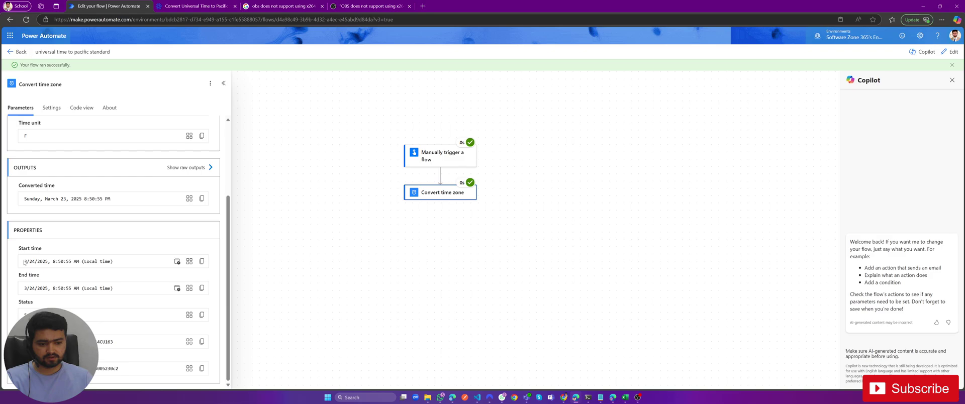
drag(24, 261, 130, 263)
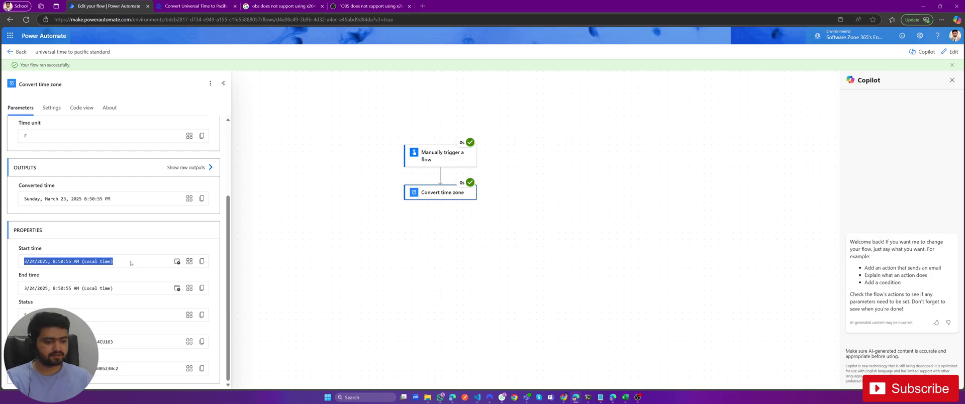
click(360, 261)
- Reopen the flow for editing and copy convertTimeZone() from the Method 2 heading of the article
click(949, 54)
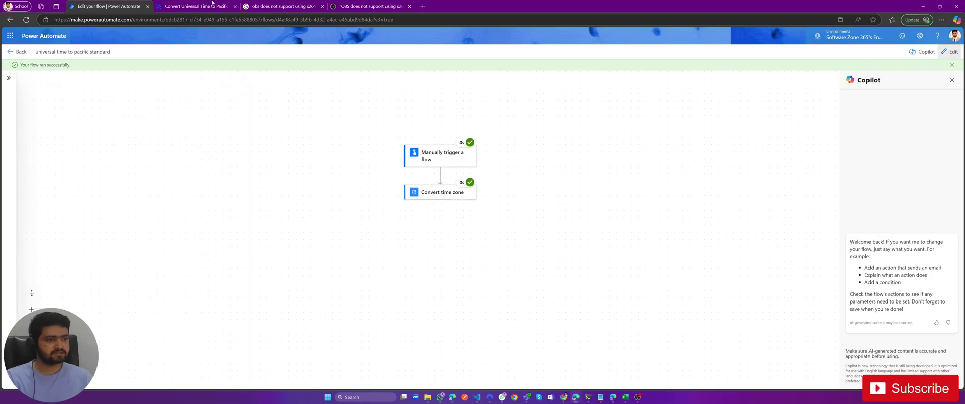
click(196, 6)
scroll(373, 150, down, 5)
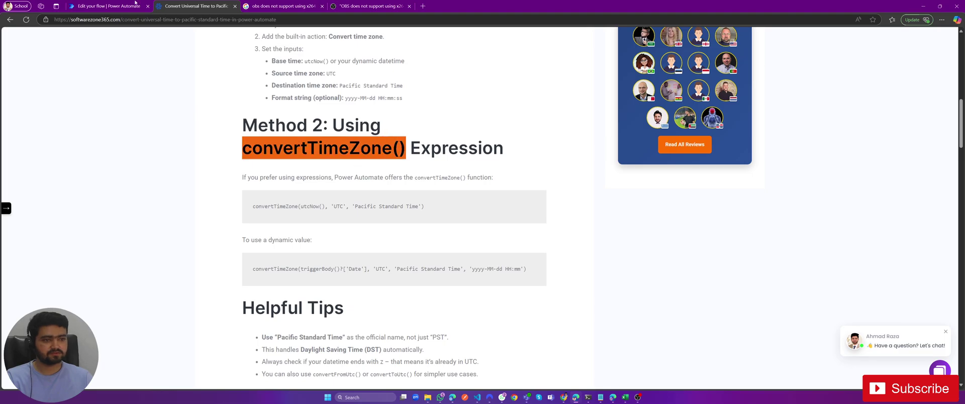
click(135, 4)
- Add a Compose action after the Convert time zone action
right_click(438, 180)
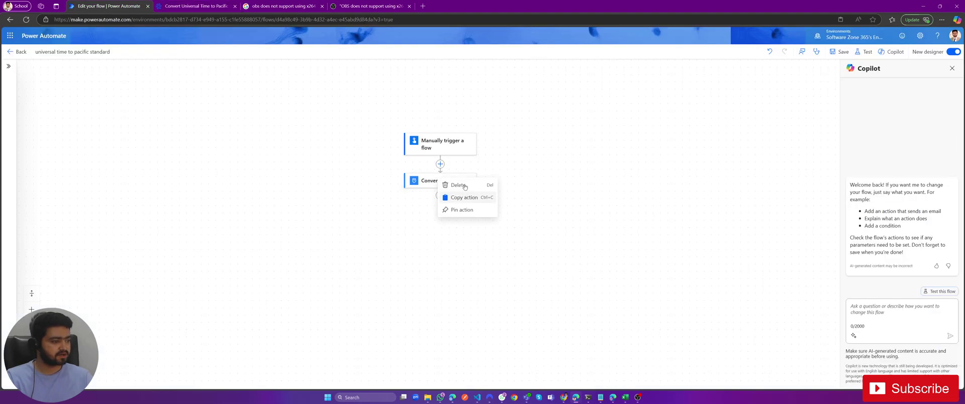
click(440, 195)
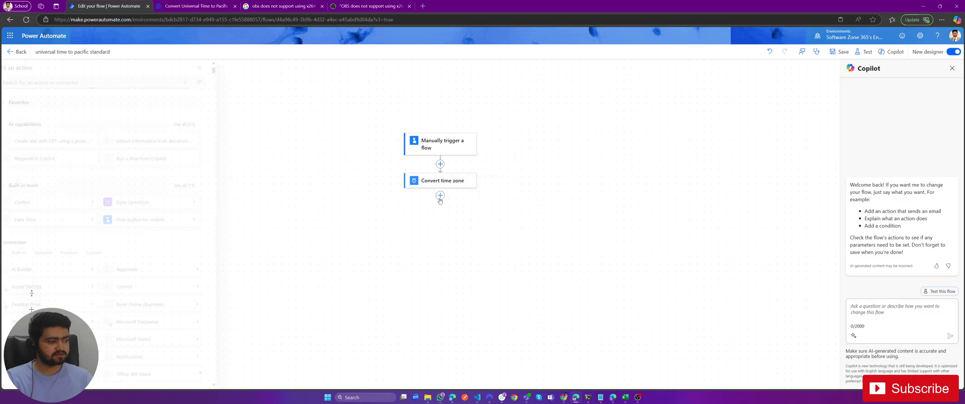
text(compose)
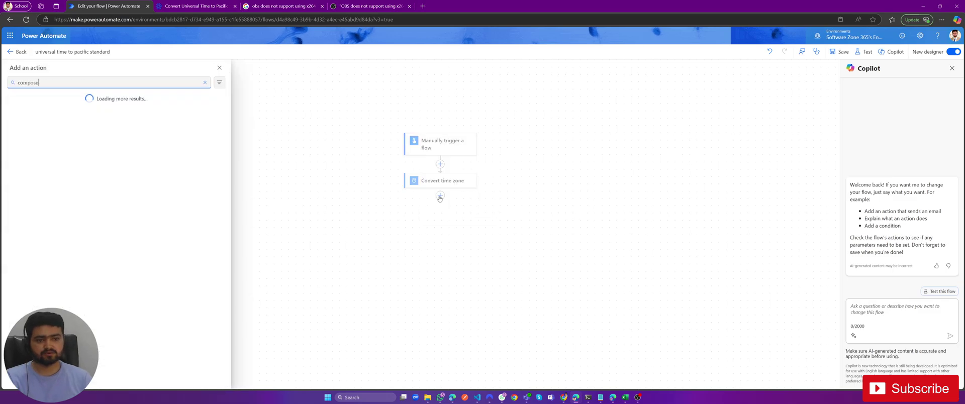
click(91, 133)
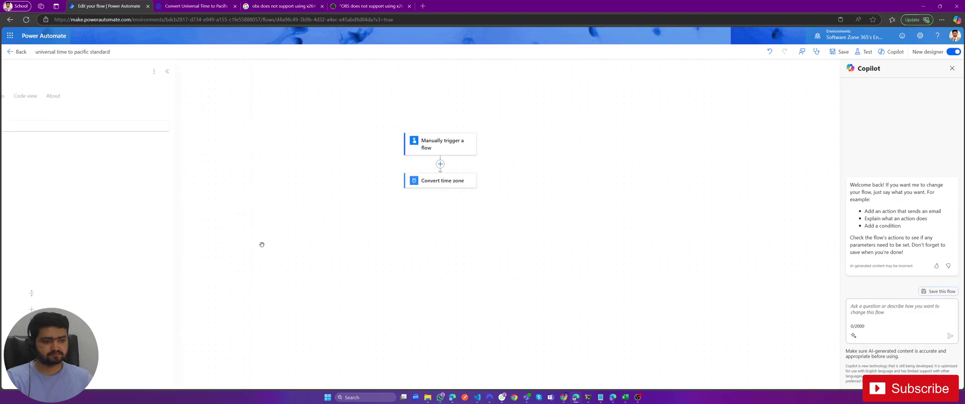
- Open the expression editor for the Compose action's Inputs and begin the expression convertTimeZone(utcNow(),
click(119, 129)
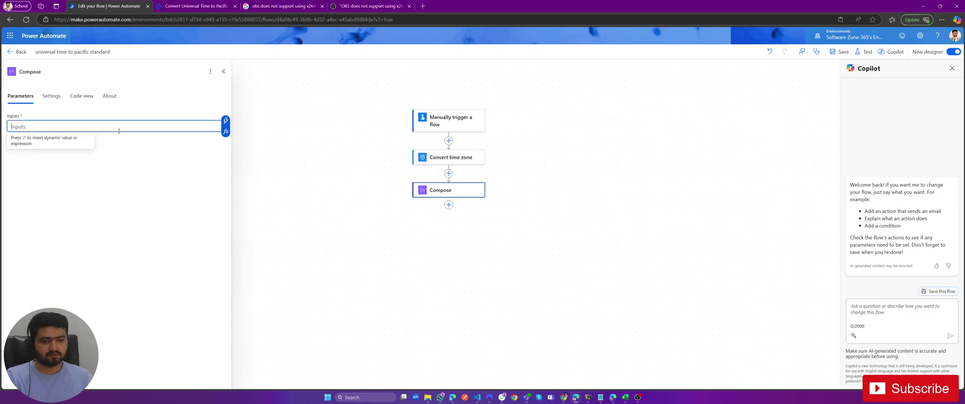
click(225, 131)
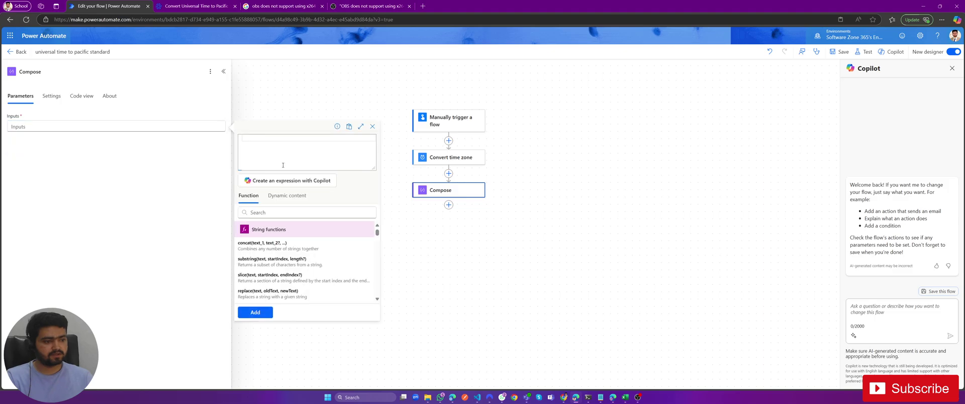
text(convertTimeZone())
key(BackSpace)
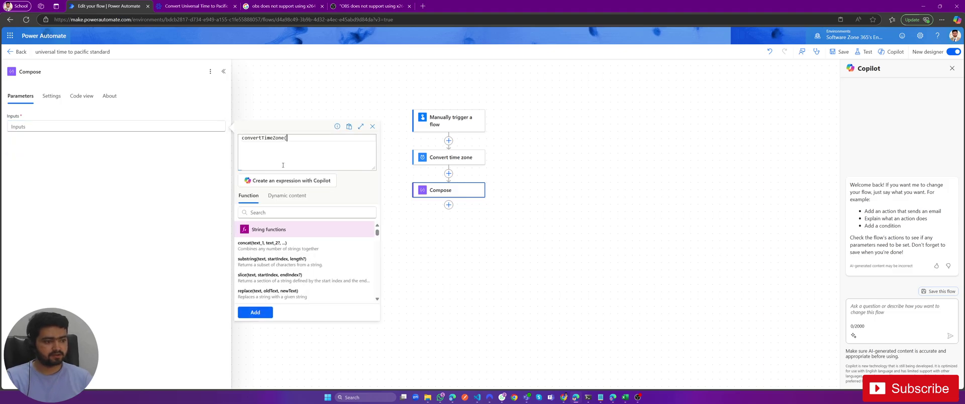
text(utcNow())
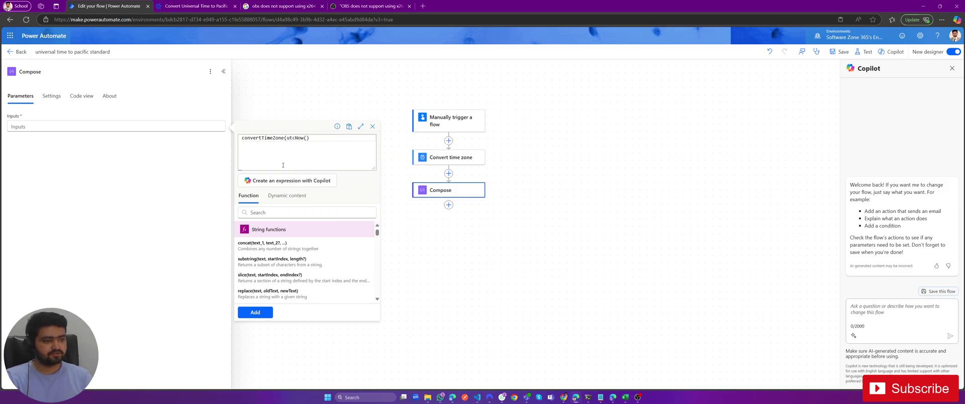
text(,)
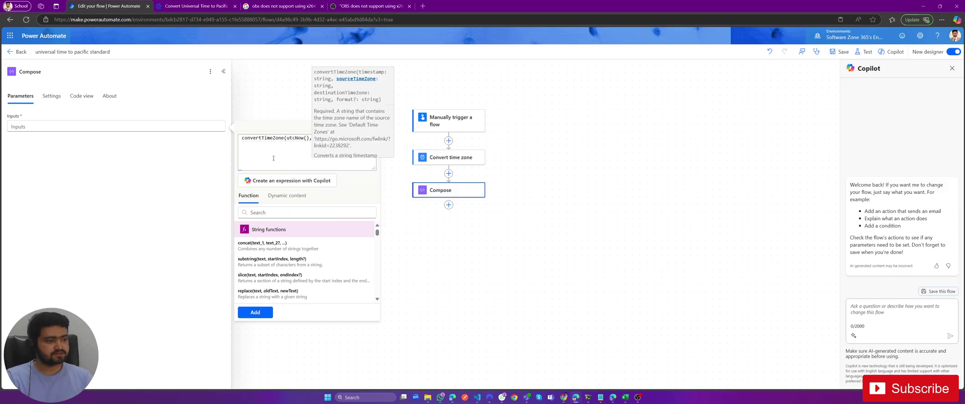
- Switch to the article and copy the full convertTimeZone(utcNow(), 'UTC', 'Pacific Standard Time') example under Method 2
click(196, 6)
scroll(345, 172, down, 1)
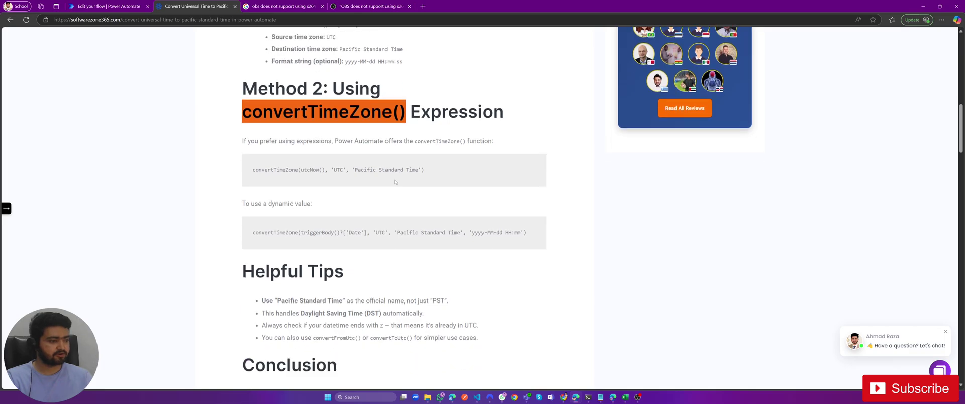
double_click(338, 170)
drag(330, 170, 425, 171)
click(334, 171)
click(425, 172)
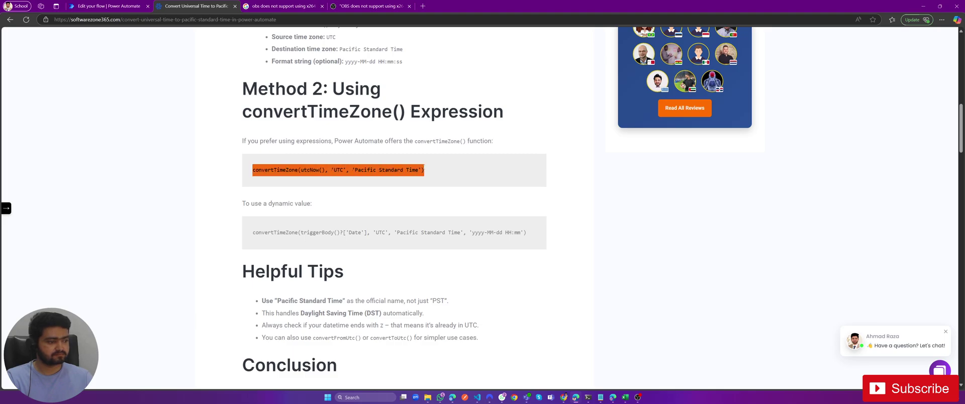
- Back in the flow, replace the partial expression with convertTimeZone(utcNow(), 'UTC', 'Pacific Standard Time') and add it to the Compose Inputs
click(107, 5)
key(ctrl+a)
key(ctrl+v)
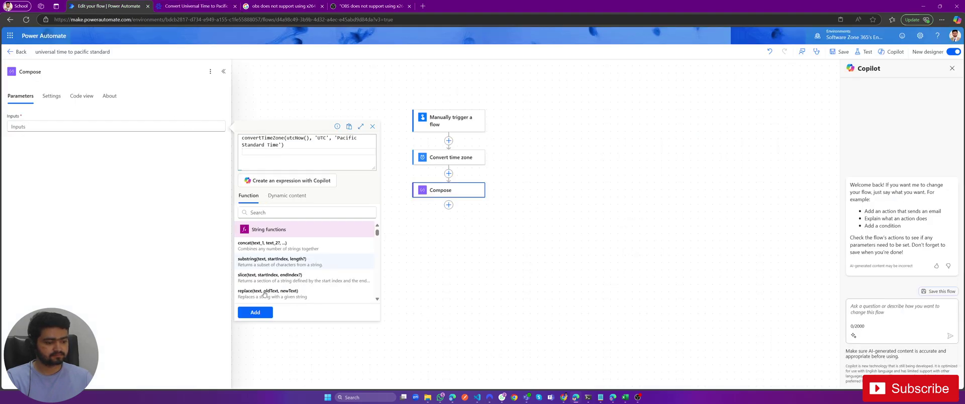
click(255, 312)
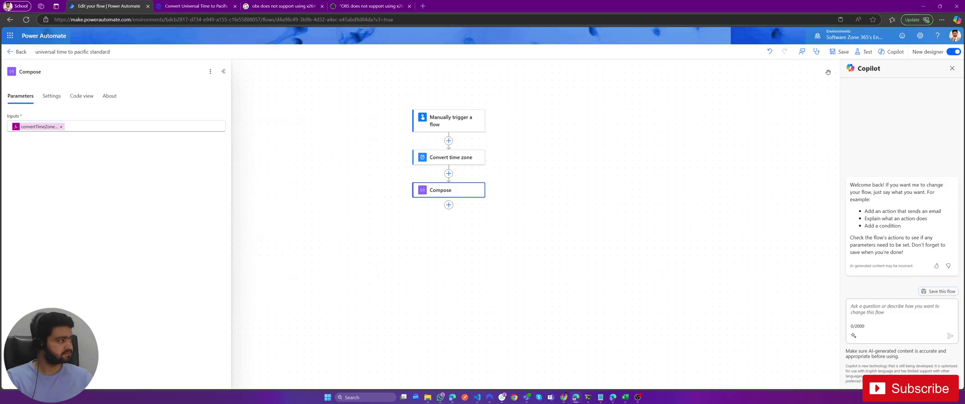
- Save the flow and test it automatically with the most recently used trigger
click(865, 51)
click(847, 91)
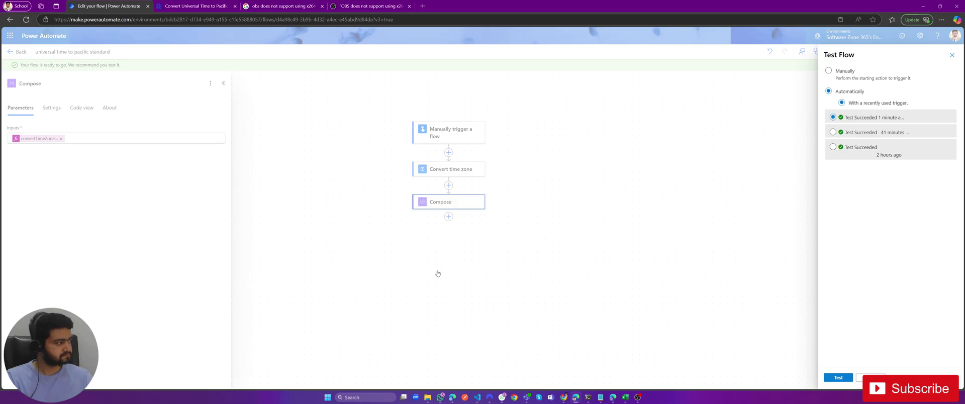
click(437, 262)
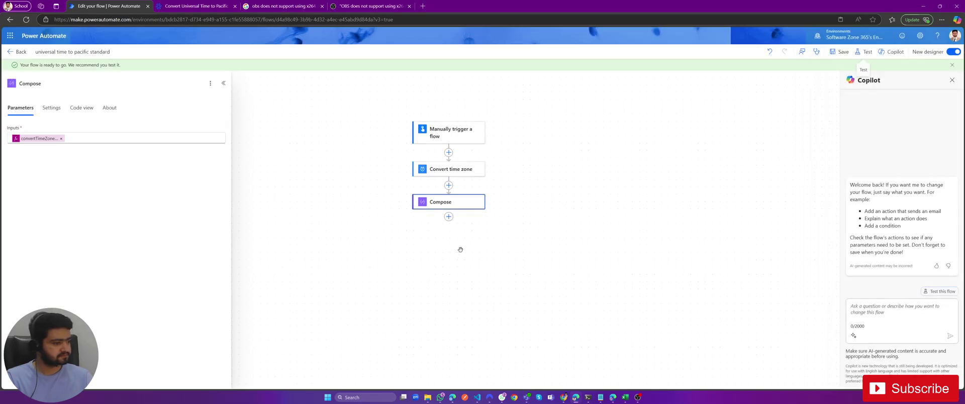
- Examine the Compose action's inputs and outputs in the run details, checking the date in its output
click(448, 160)
click(450, 186)
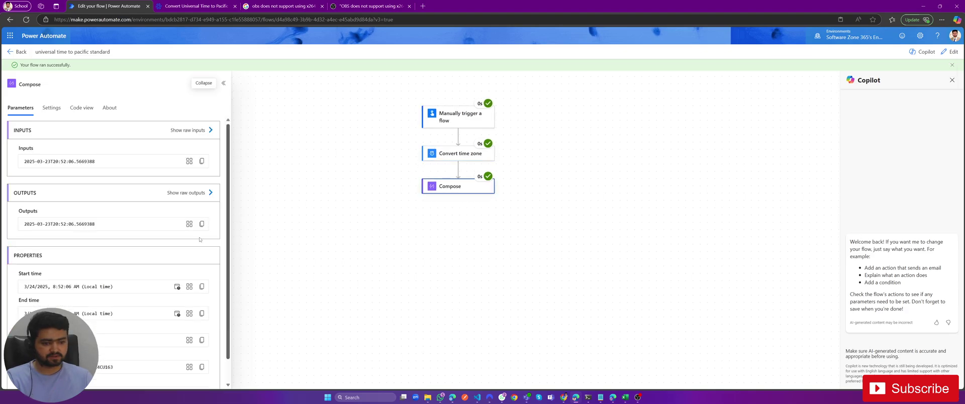
scroll(193, 236, down, 1)
scroll(90, 238, up, 1)
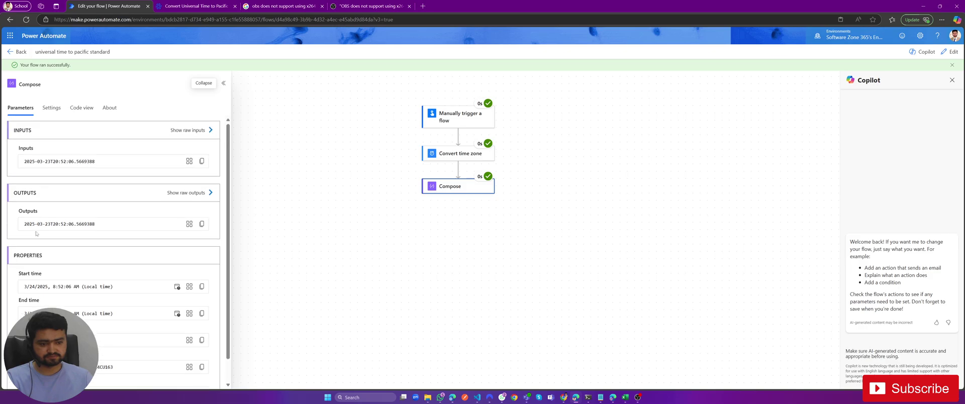
drag(26, 224, 54, 224)
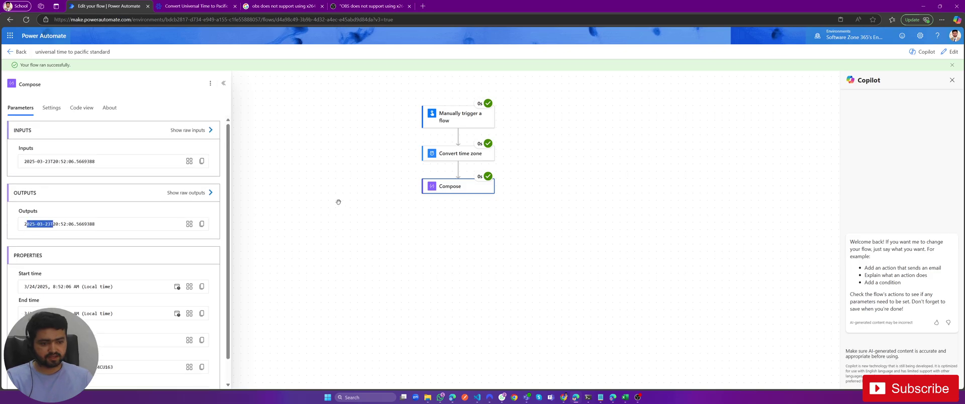
- Compare the Convert time zone action's converted time with its local start time in the run details
click(454, 153)
scroll(120, 248, down, 3)
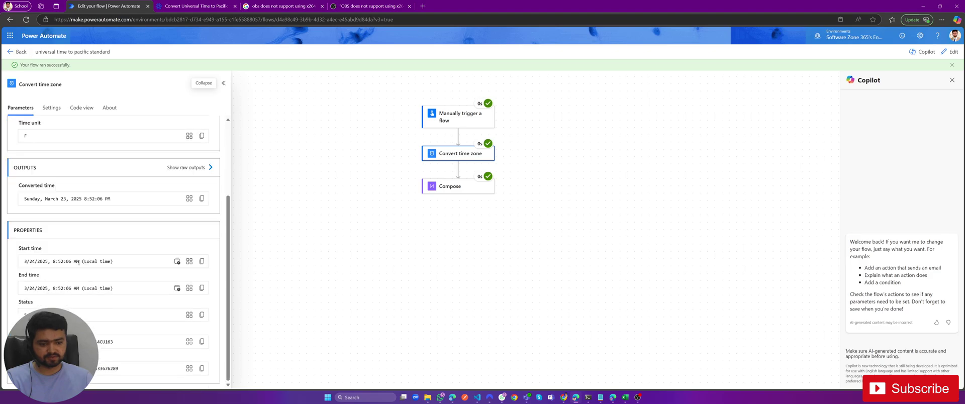
drag(24, 262, 89, 261)
click(338, 263)
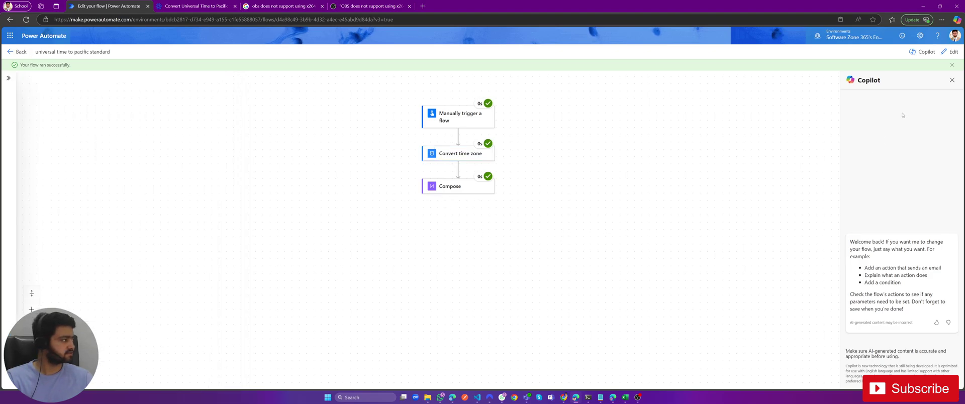
- Return to the article and read the Helpful Tips on convertFromUtc() and convertToUtc()
click(208, 6)
scroll(309, 220, down, 3)
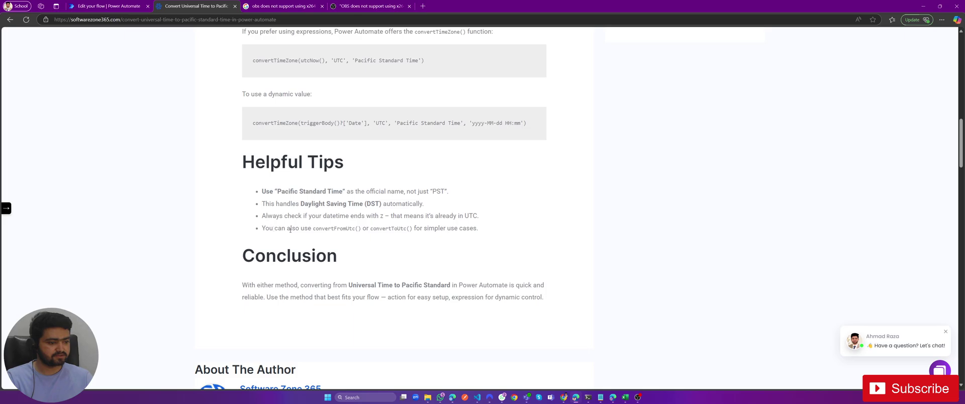
drag(313, 229, 412, 229)
click(376, 230)
click(370, 231)
click(388, 230)
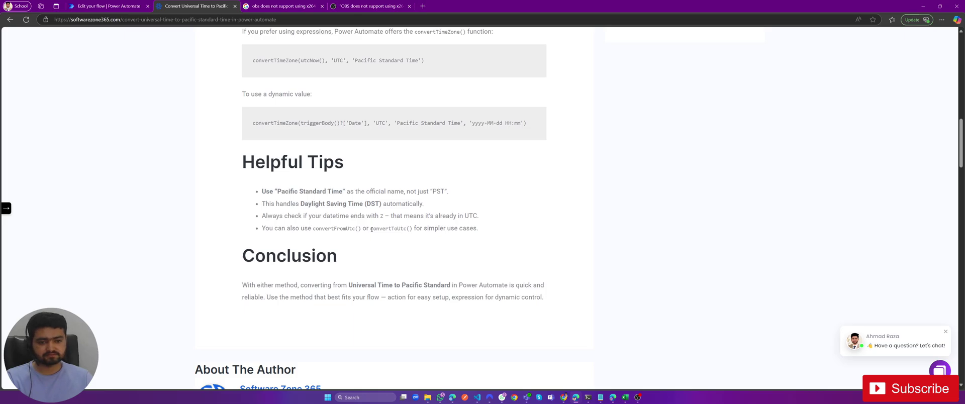
- Review the arguments of the Method 2 convertTimeZone() example in the article, including utcNow() and the two time zones
scroll(339, 155, up, 2)
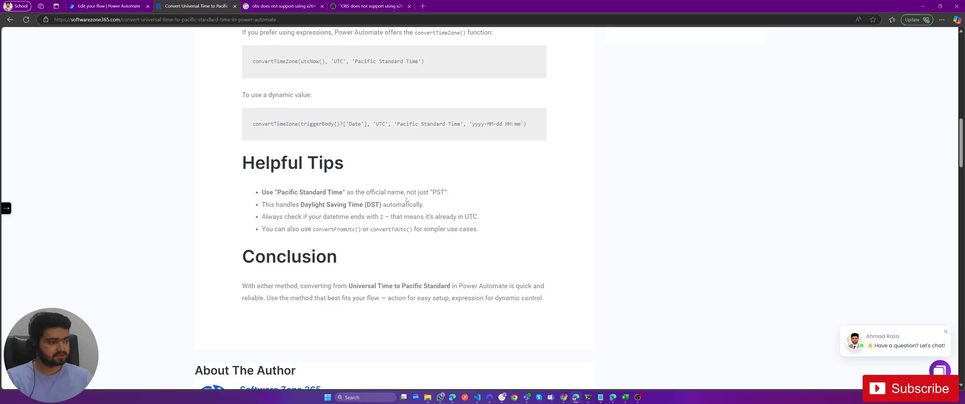
drag(330, 133, 413, 133)
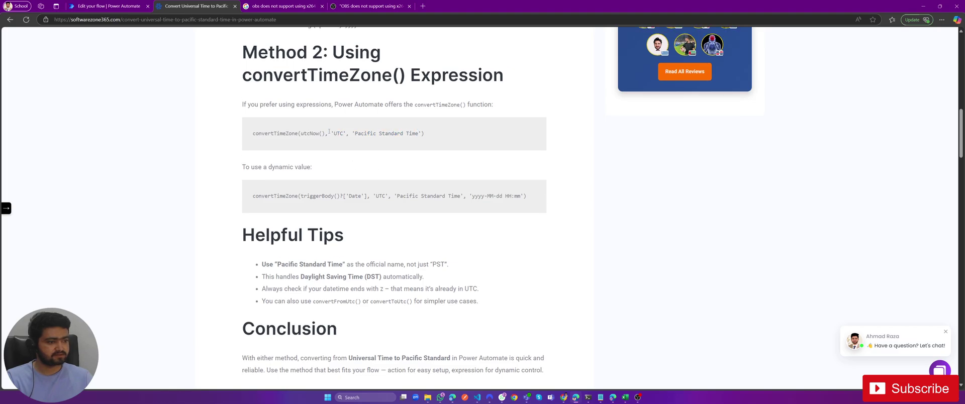
drag(297, 133, 322, 134)
click(328, 250)
scroll(328, 253, down, 1)
scroll(328, 257, up, 2)
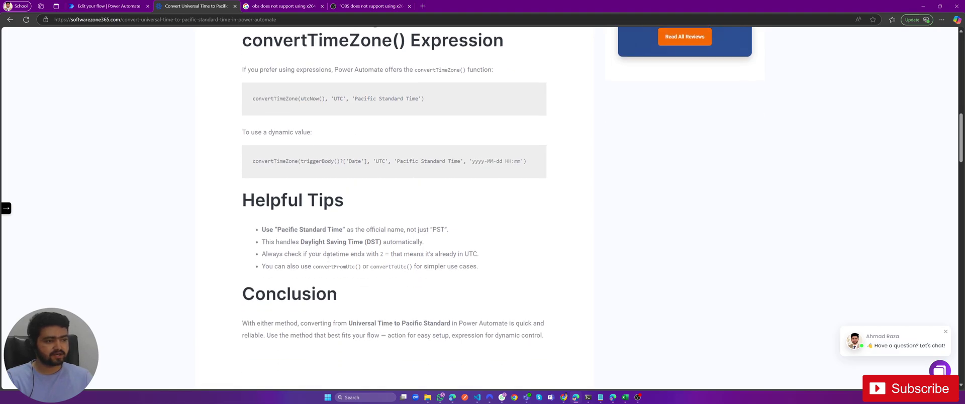